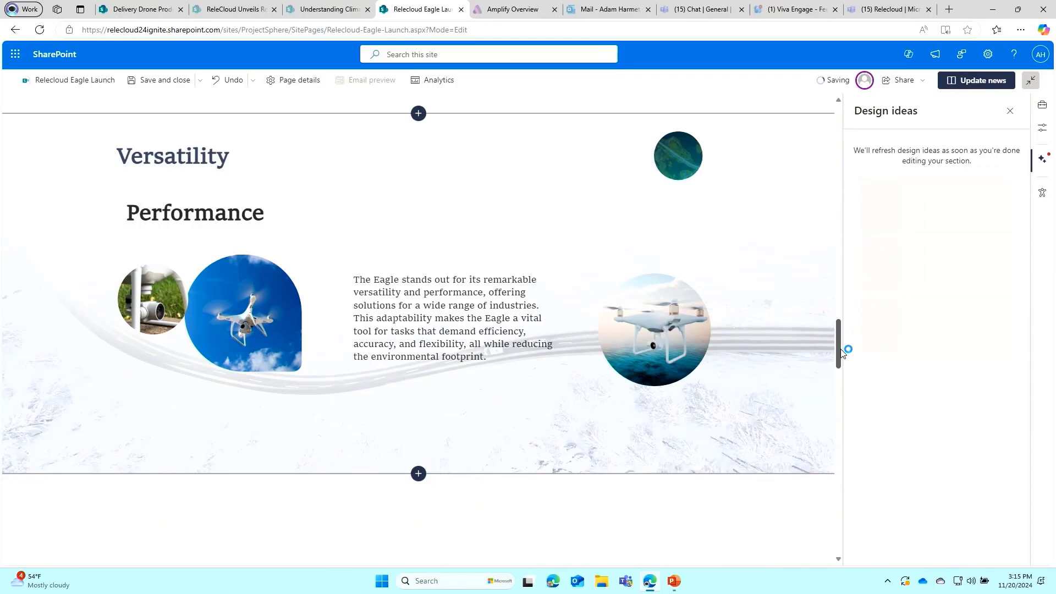
Shift the blue drone image in the flexible grid and drag the camera image onto its top.
scroll(842, 349, down, 1)
scroll(841, 349, up, 2)
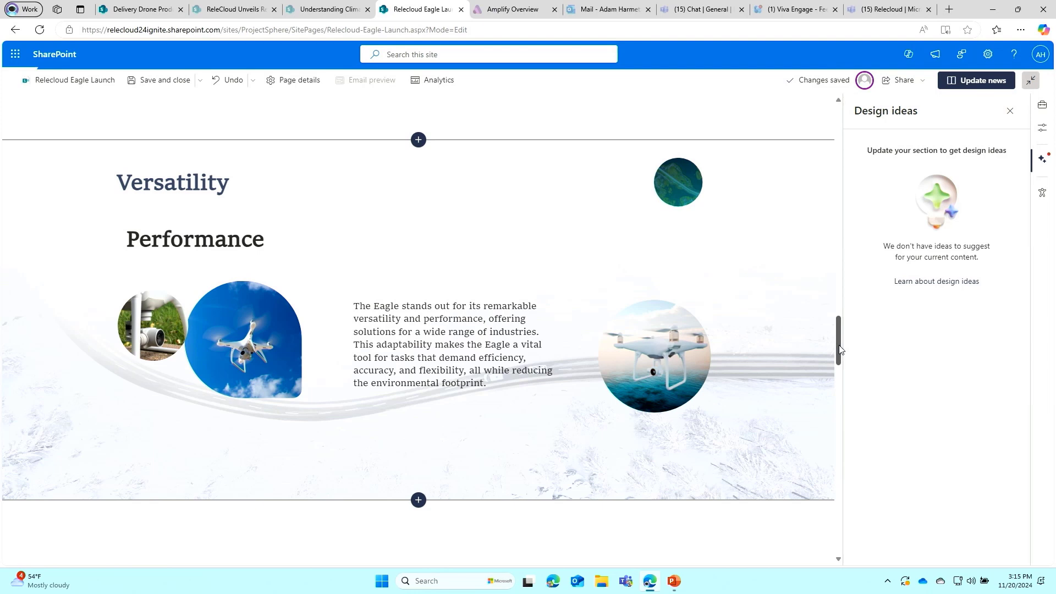
drag(243, 339, 220, 280)
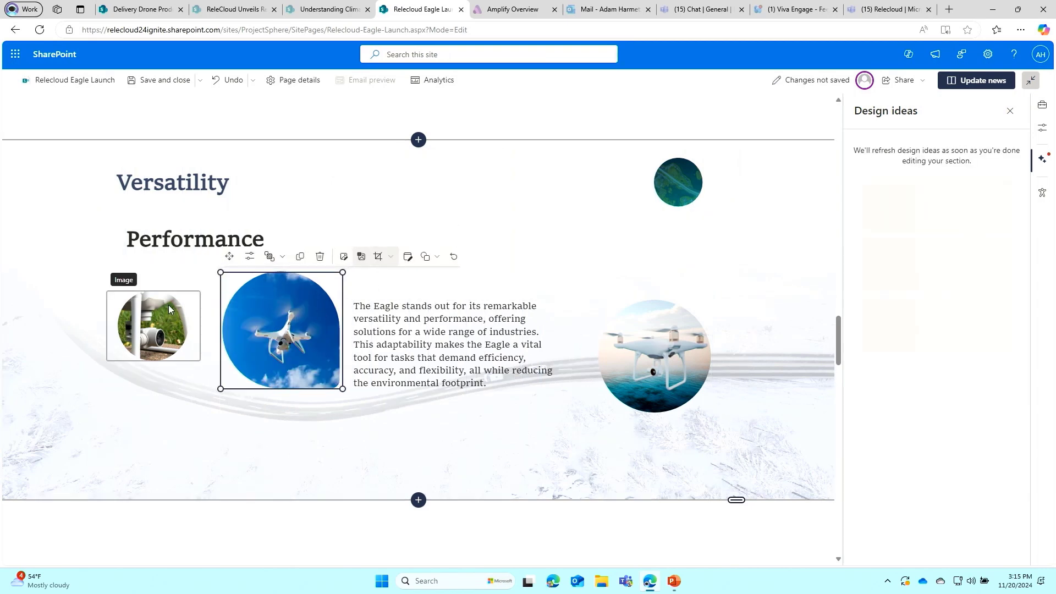
drag(169, 309, 283, 262)
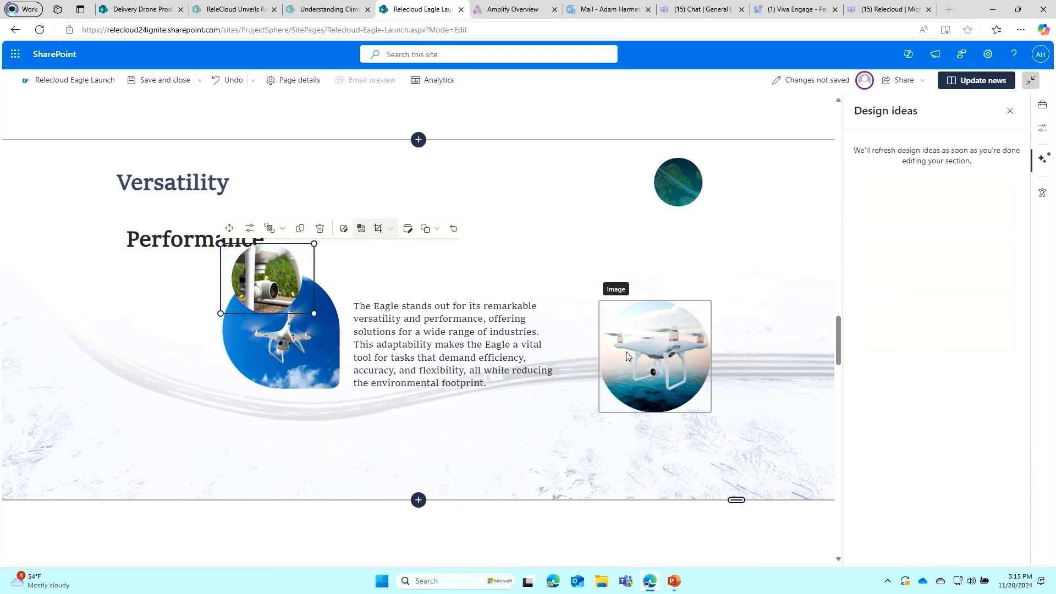
drag(242, 300, 220, 279)
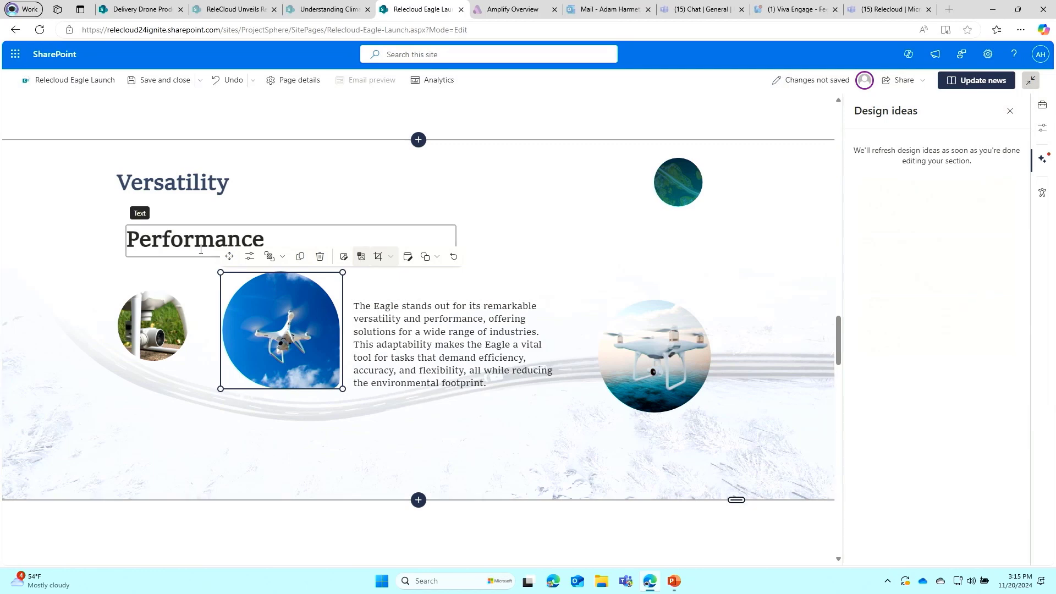
click(163, 298)
drag(176, 293, 242, 268)
Fine-tune the camera image onto the drone's top-left corner, undoing a misplaced drop with Ctrl+Z.
drag(275, 344, 220, 279)
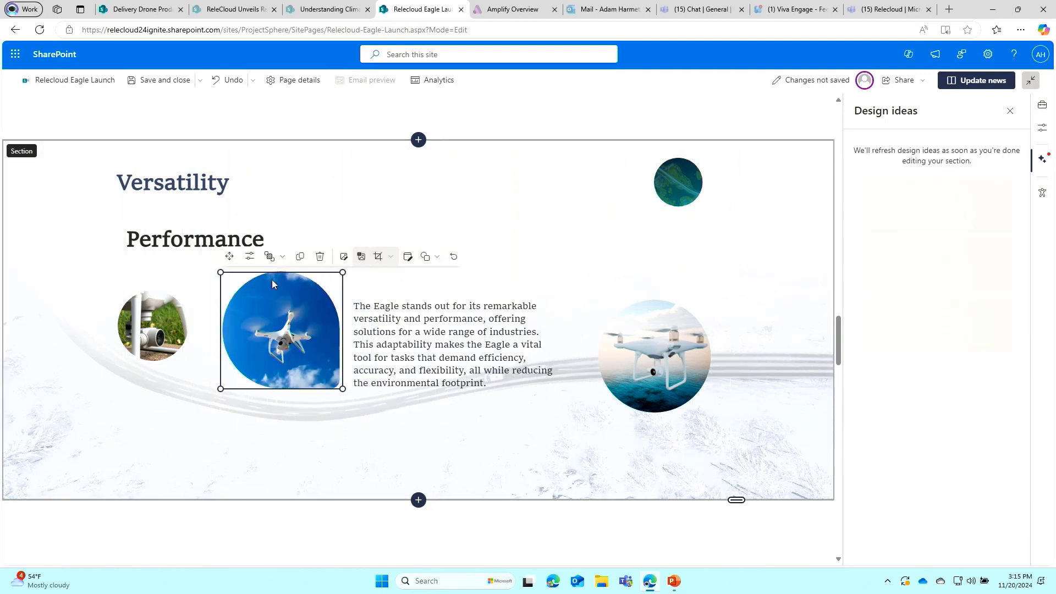
click(169, 304)
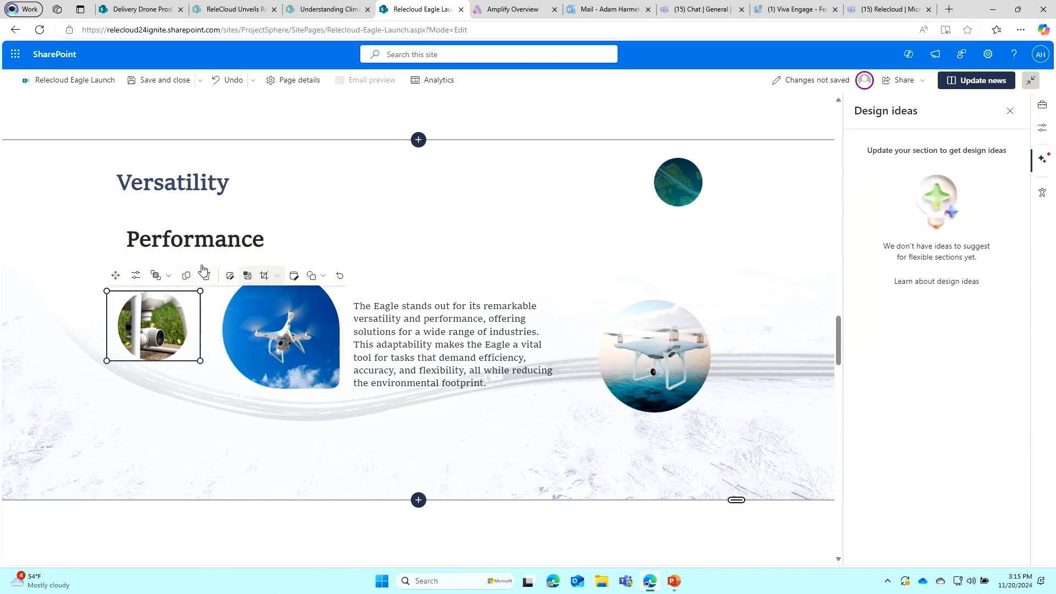
drag(169, 304, 222, 246)
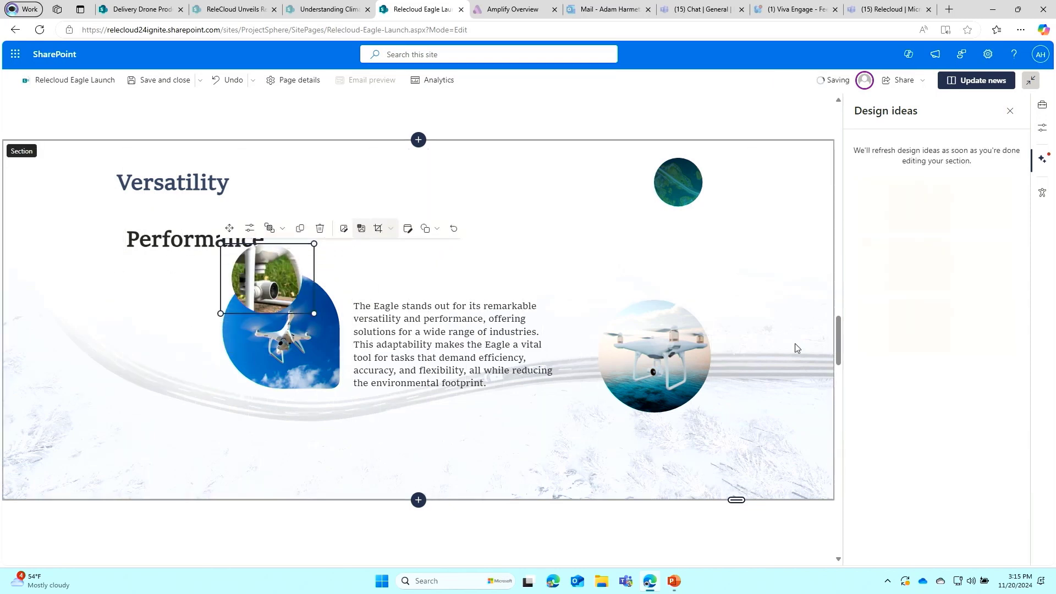
drag(280, 357, 220, 279)
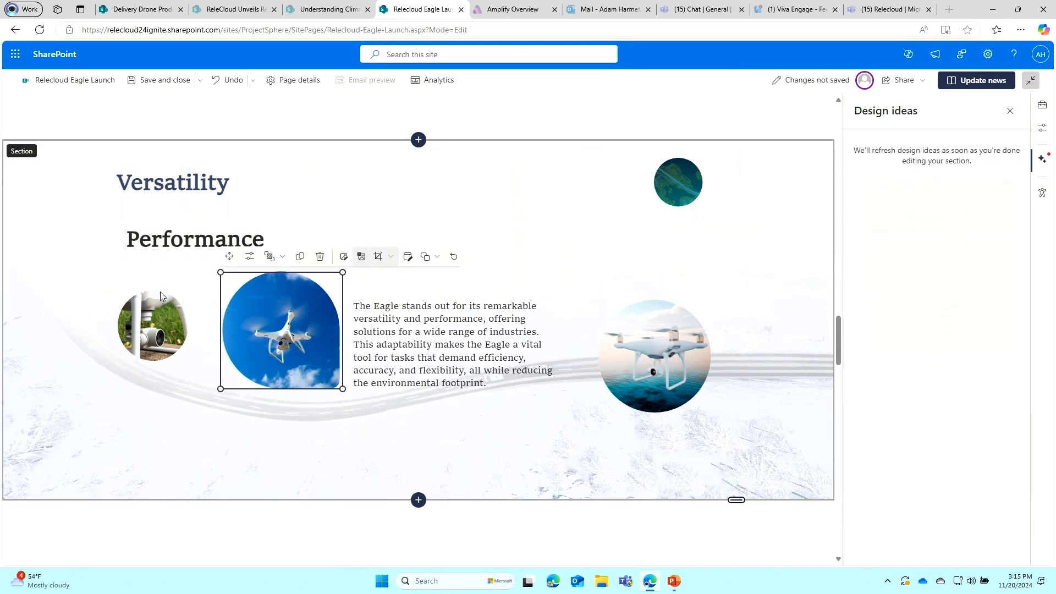
drag(170, 298, 225, 249)
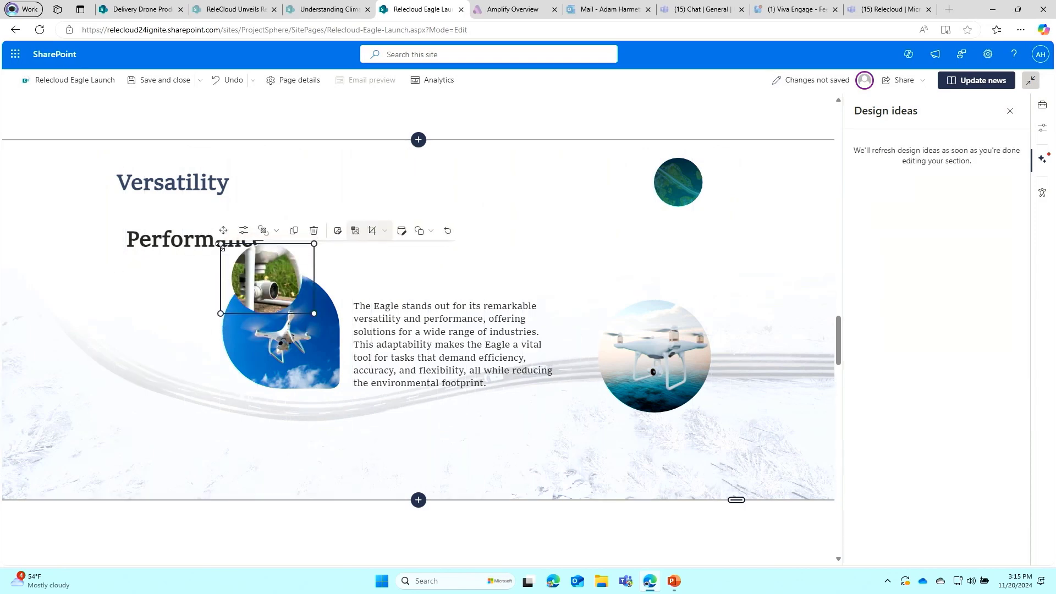
key(ctrl+z)
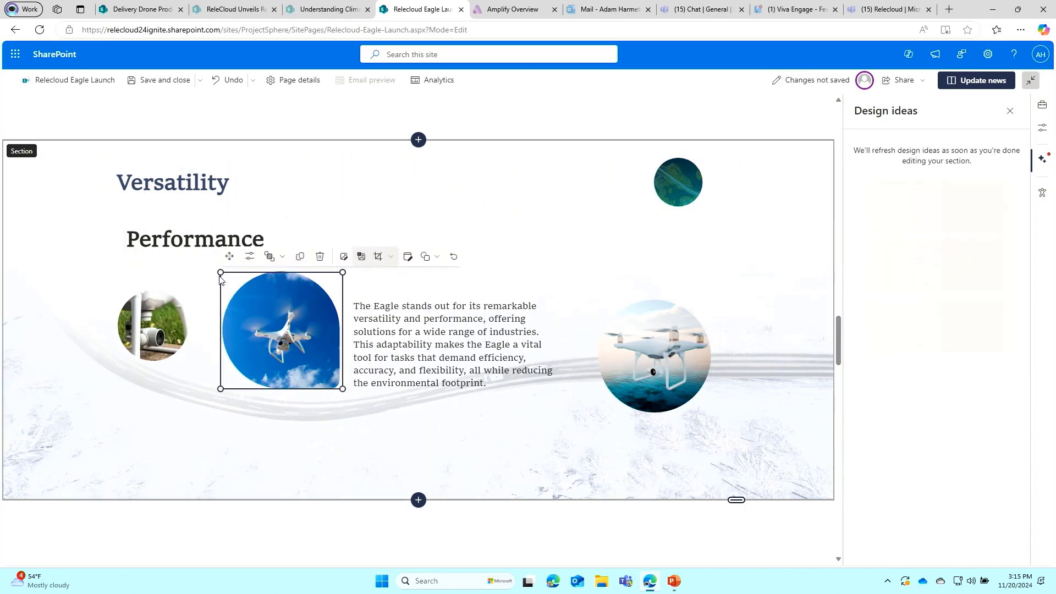
drag(167, 305, 227, 241)
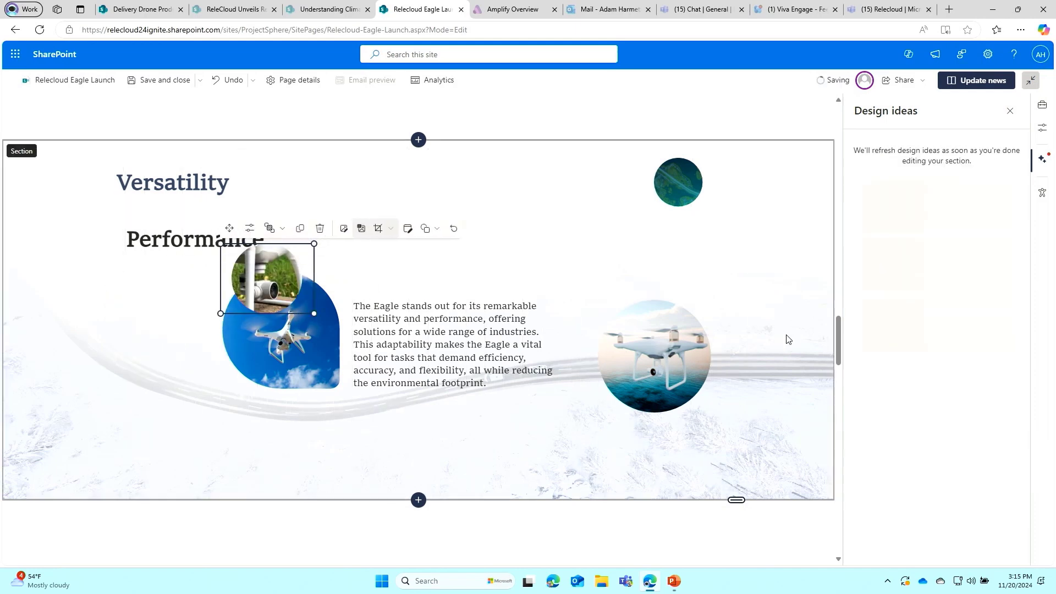
Show the section layout choices (Flexible, One column, Two columns) below the drone section.
scroll(836, 358, down, 3)
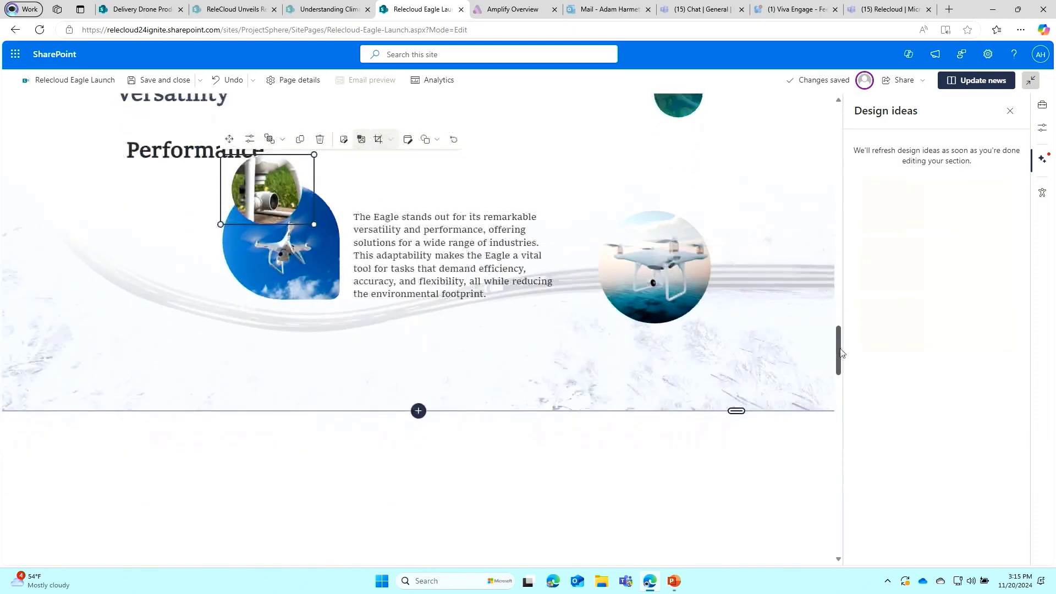
drag(840, 360, 844, 403)
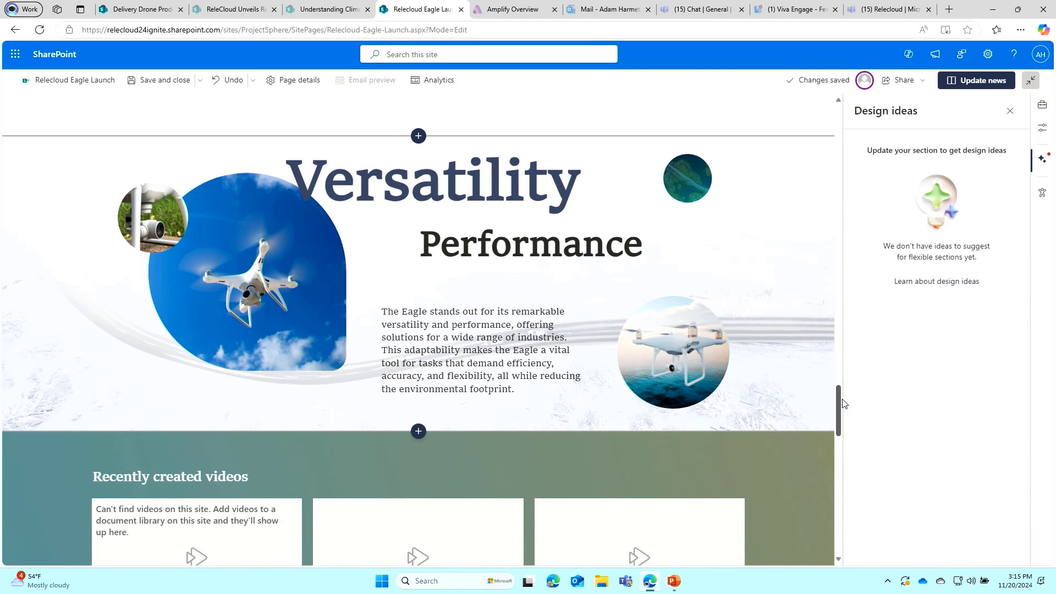
click(419, 432)
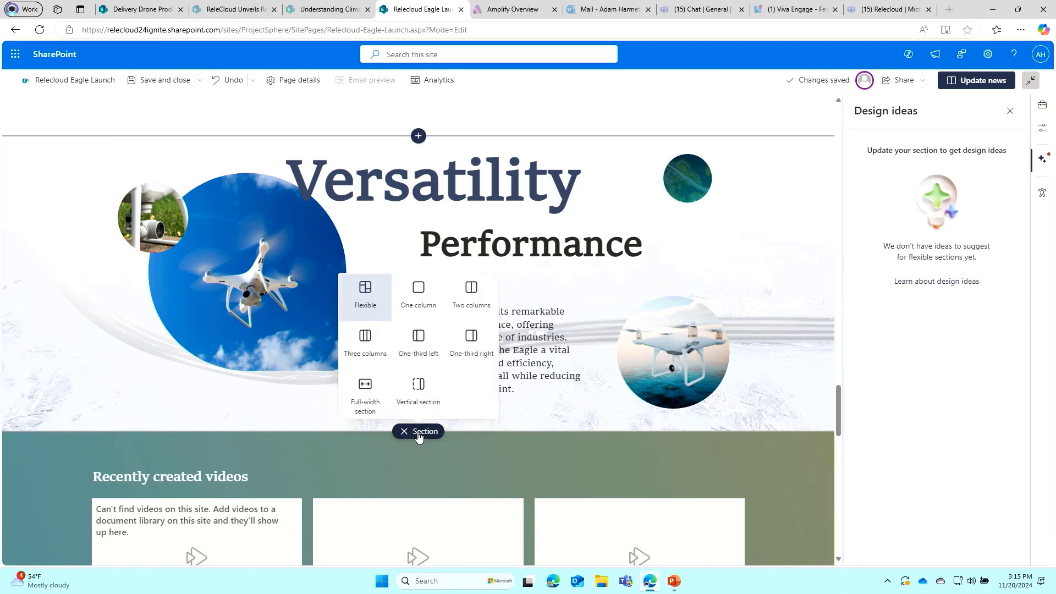
Pick the Flexible layout and move the drone and camera images up and left in the grid.
click(365, 318)
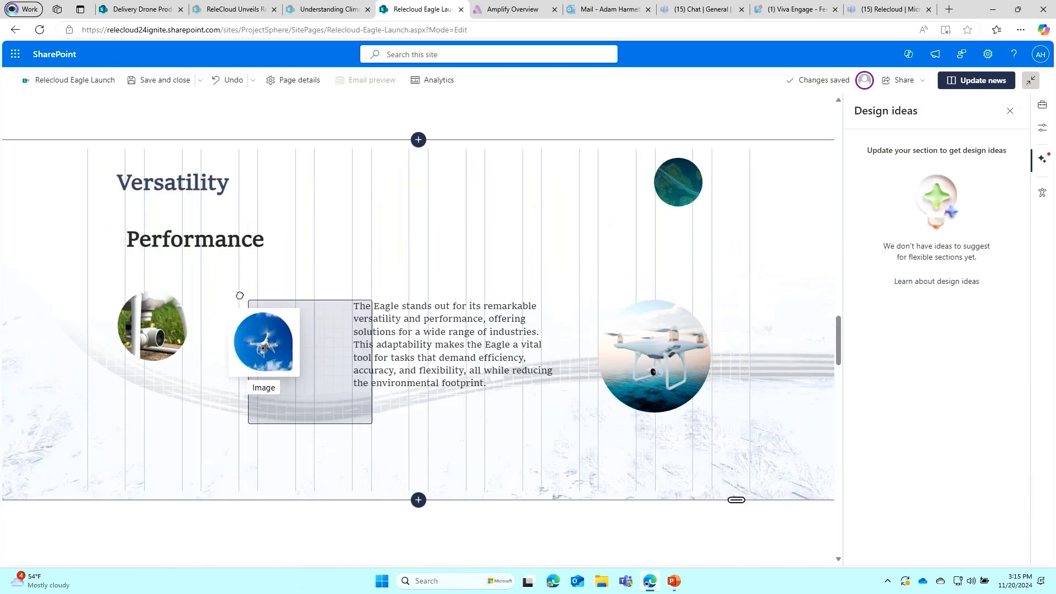
drag(238, 297, 220, 279)
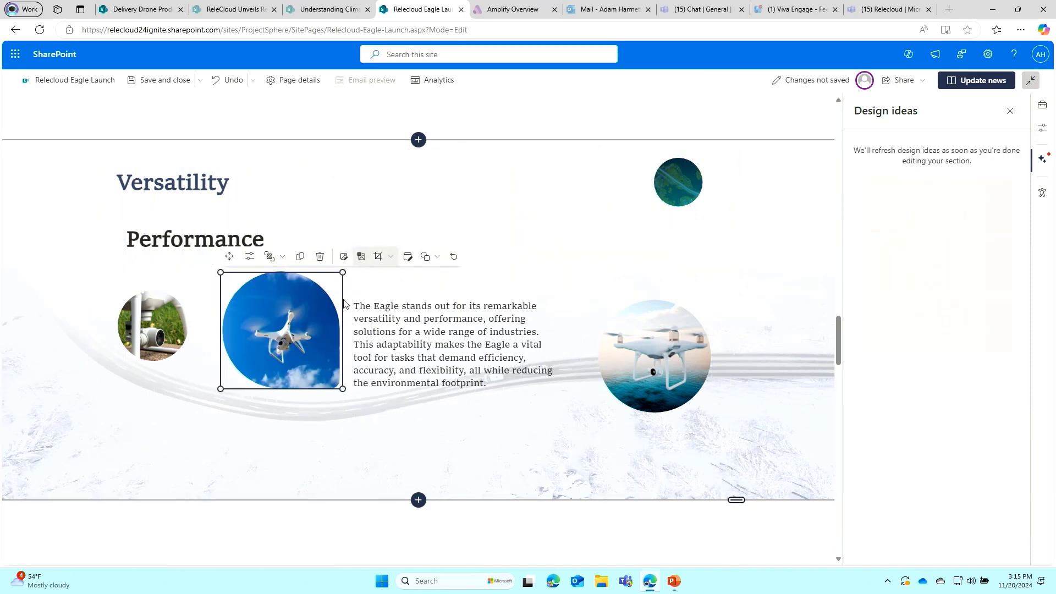
click(167, 305)
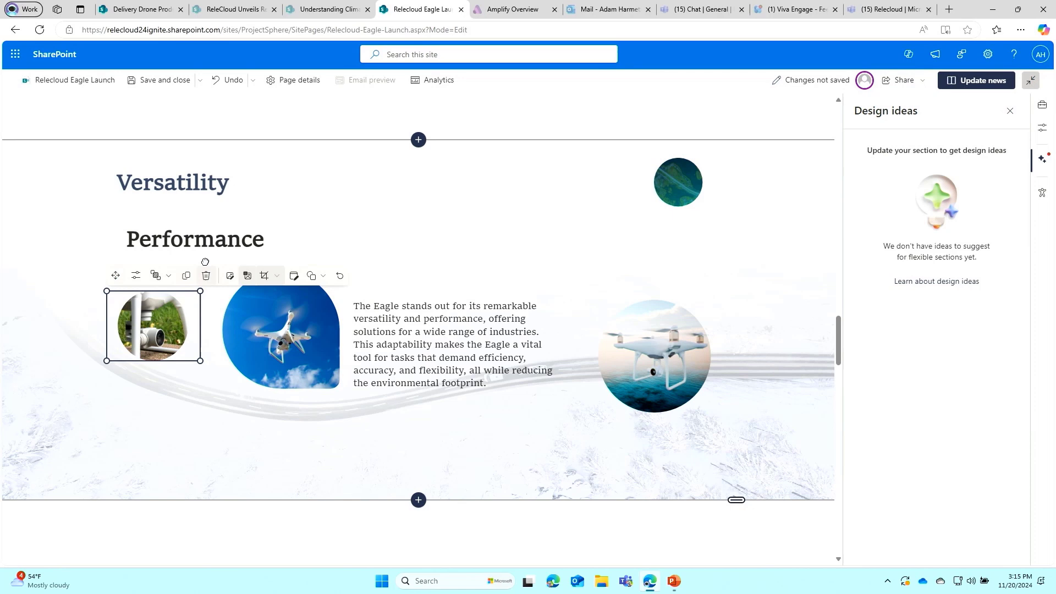
drag(168, 305, 221, 252)
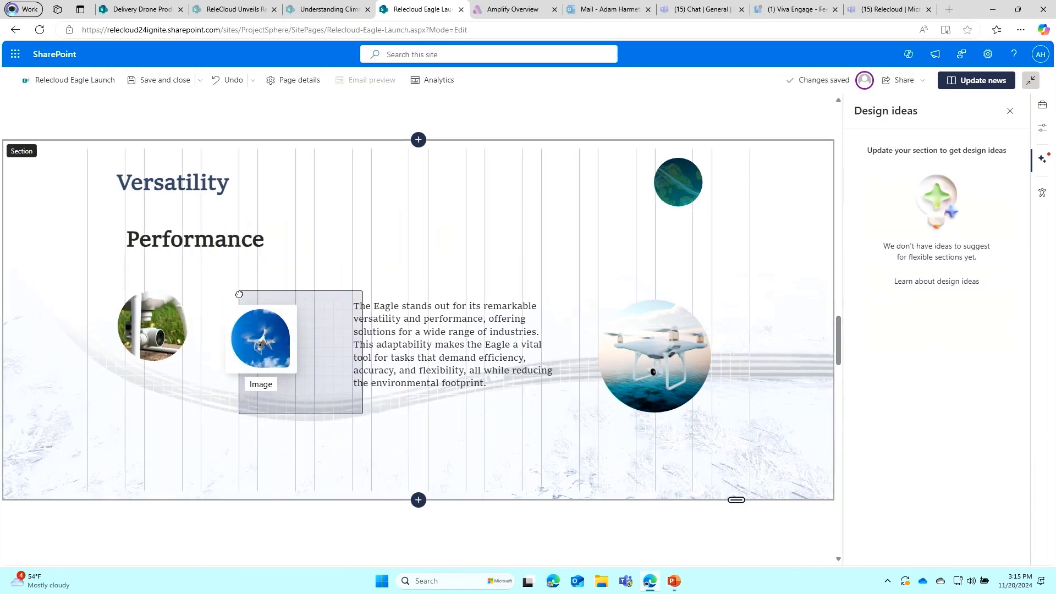
drag(240, 295, 220, 279)
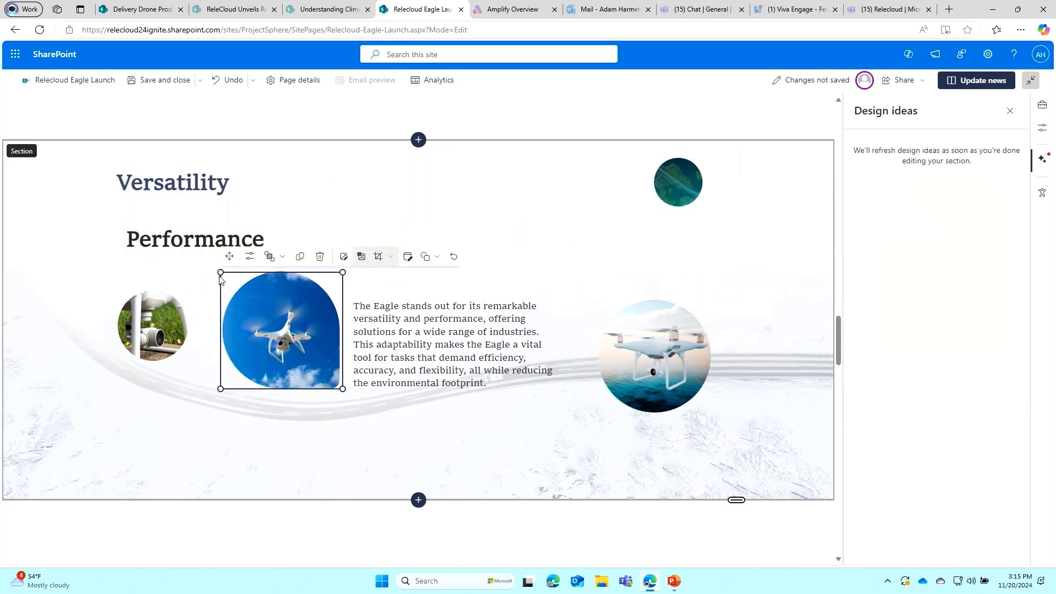
Settle the camera image over the drone image's top-left corner and reopen the section layout choices.
click(168, 305)
drag(183, 284, 220, 279)
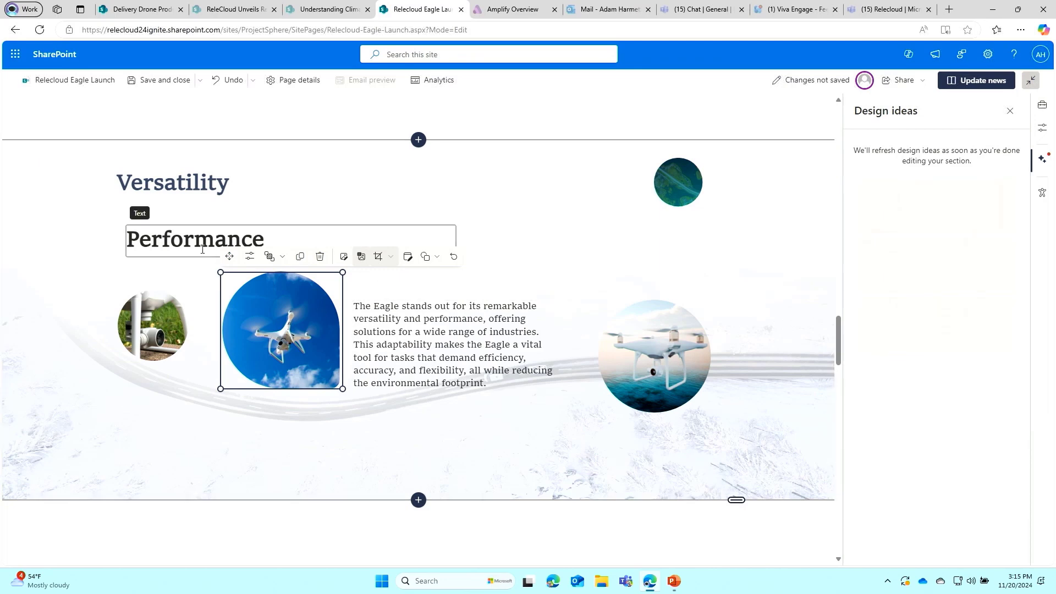
click(169, 309)
drag(169, 309, 223, 248)
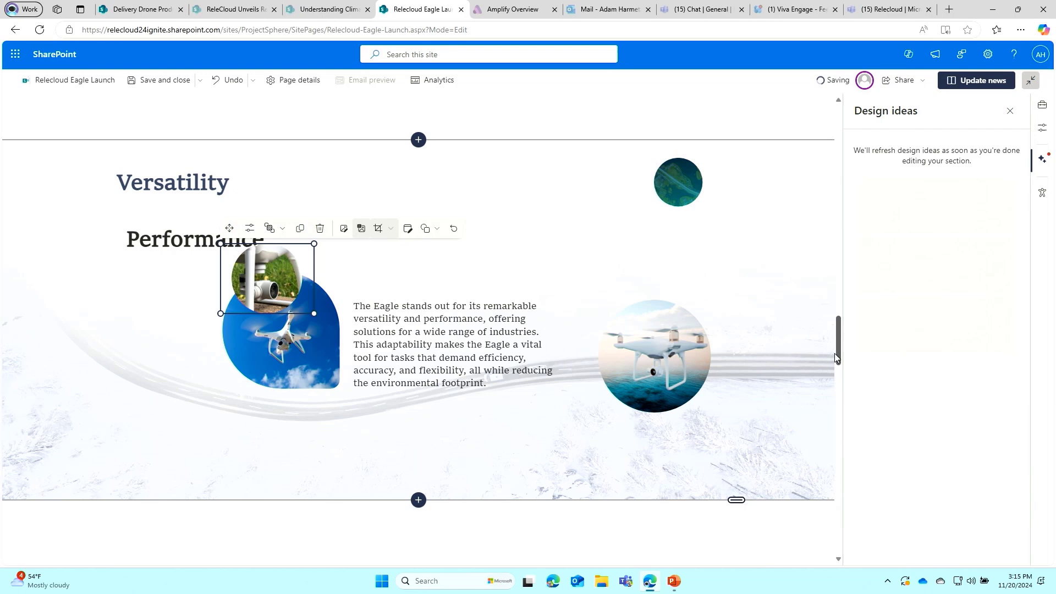
drag(253, 341, 226, 281)
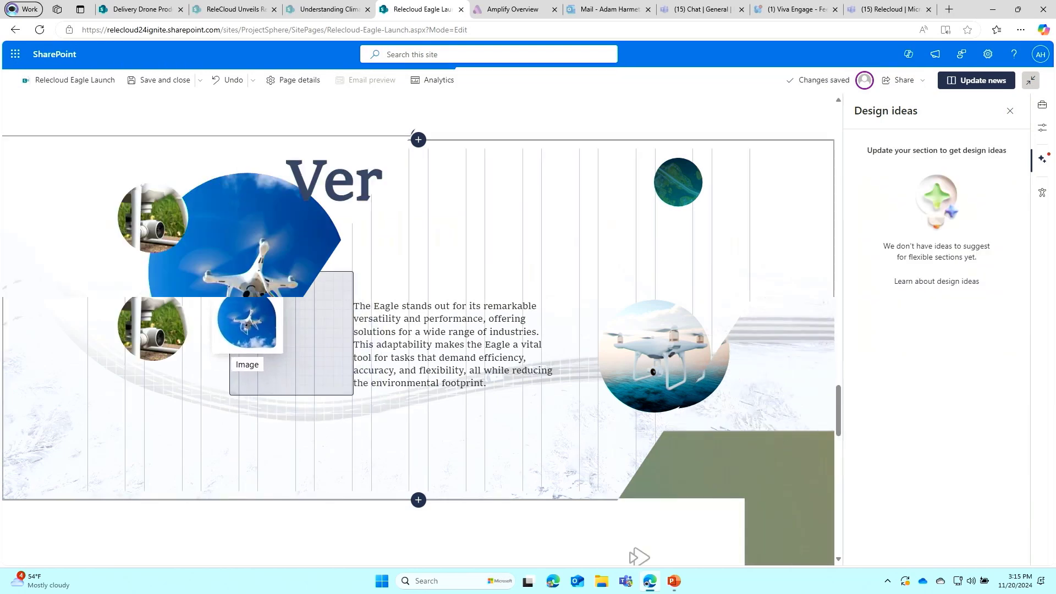
click(418, 431)
Add a flexible section and insert the 'Navigating the Digital Future: A Roadmap' template from the Toolbox.
click(365, 316)
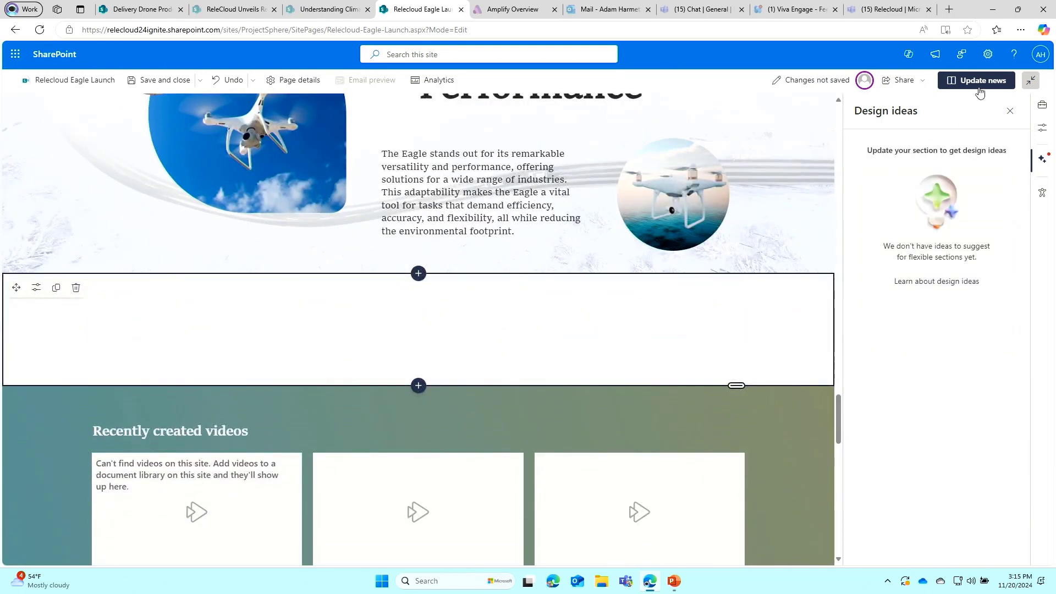
click(1043, 110)
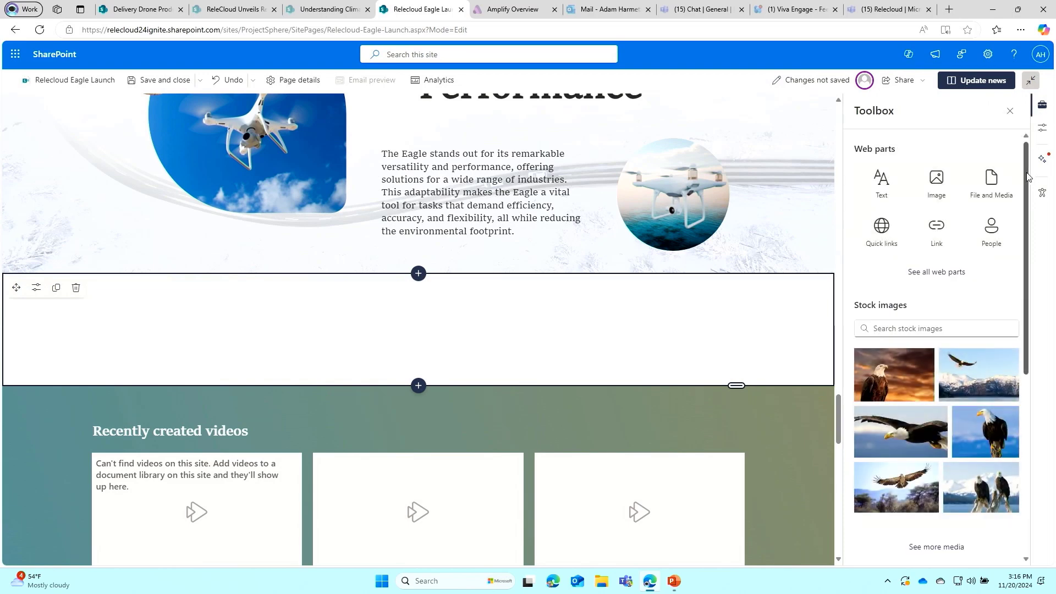
scroll(1016, 341, down, 5)
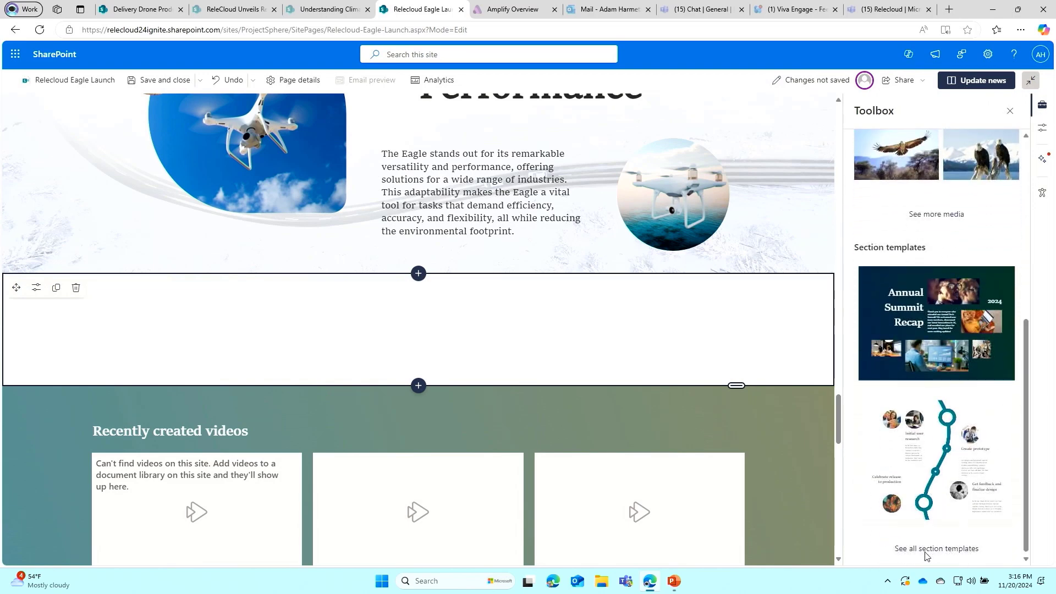
click(923, 551)
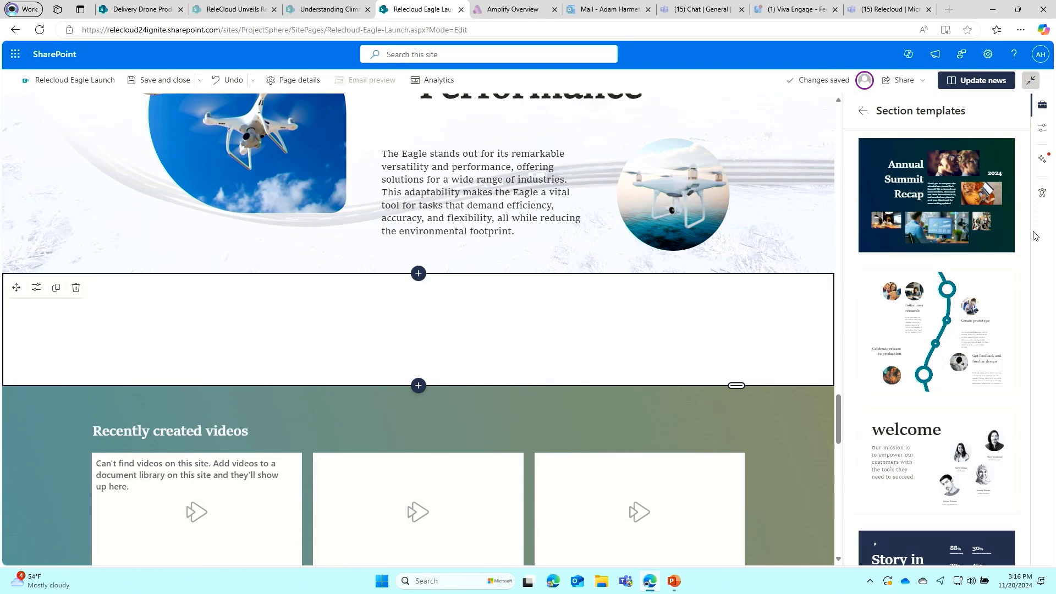
drag(1024, 236, 1002, 505)
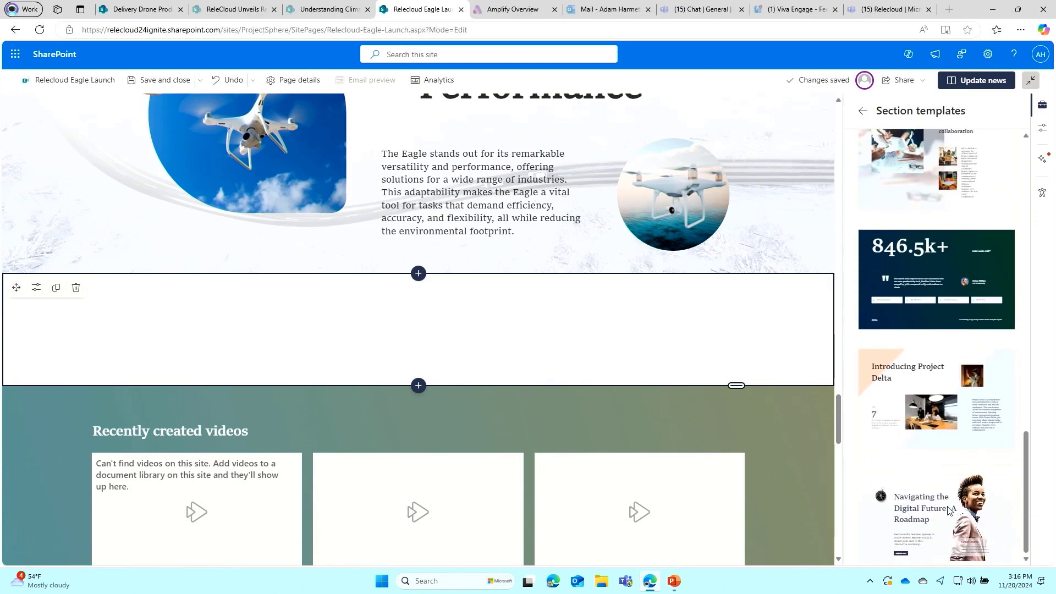
click(944, 505)
scroll(811, 420, down, 1)
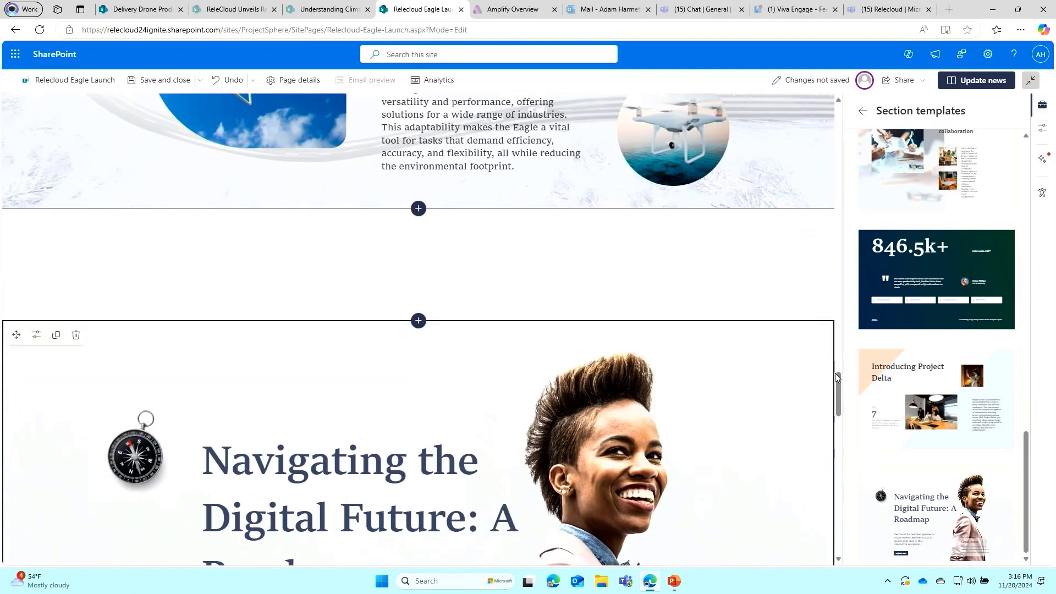
Scroll down the page to review the inserted Navigating the Digital Future roadmap section.
drag(838, 388, 840, 409)
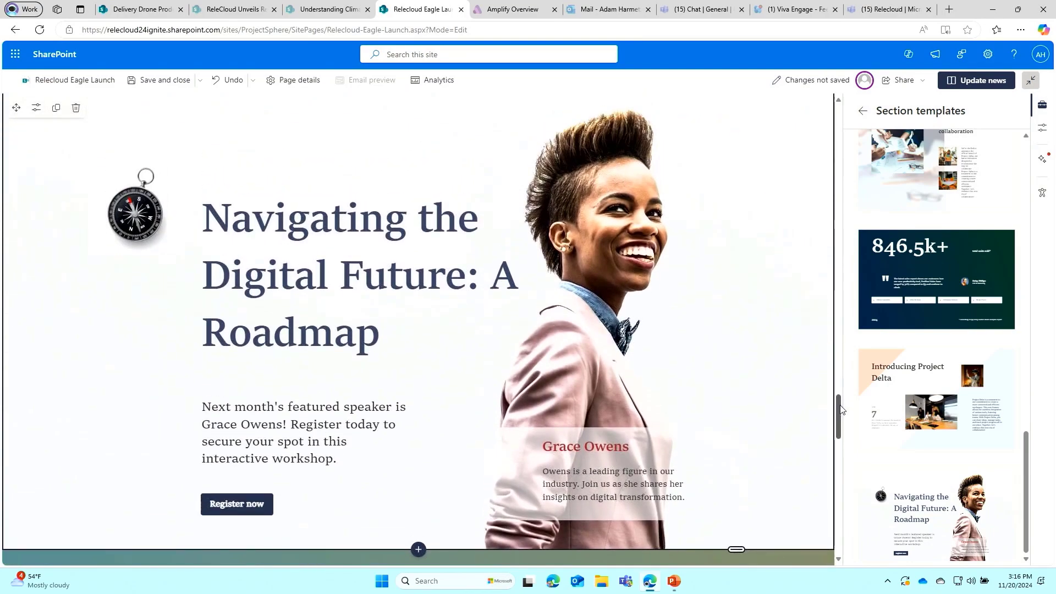